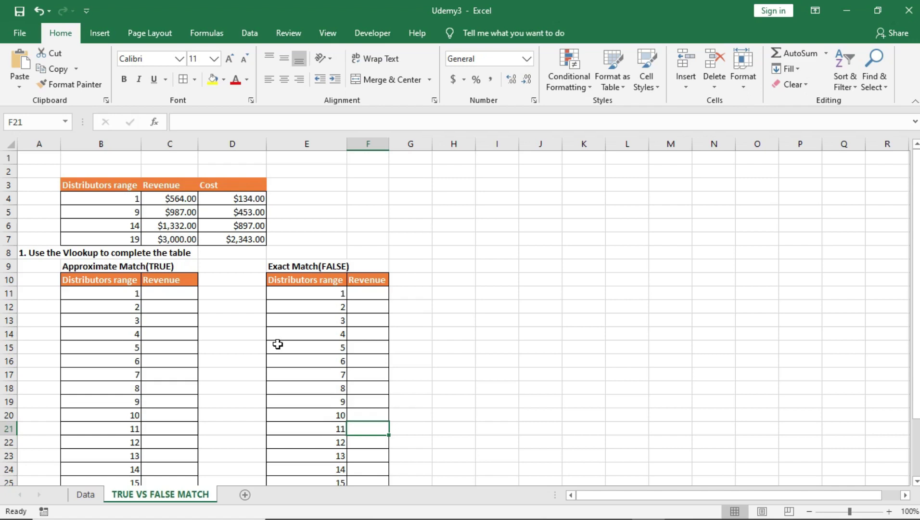
- Start a VLOOKUP formula in F11 of the Exact Match table with E11 as the lookup value
double_click(365, 296)
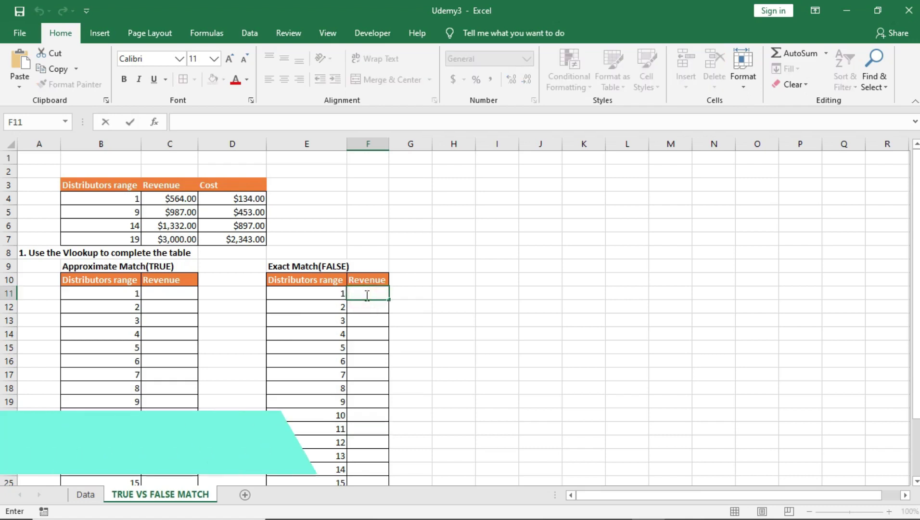
text(=v)
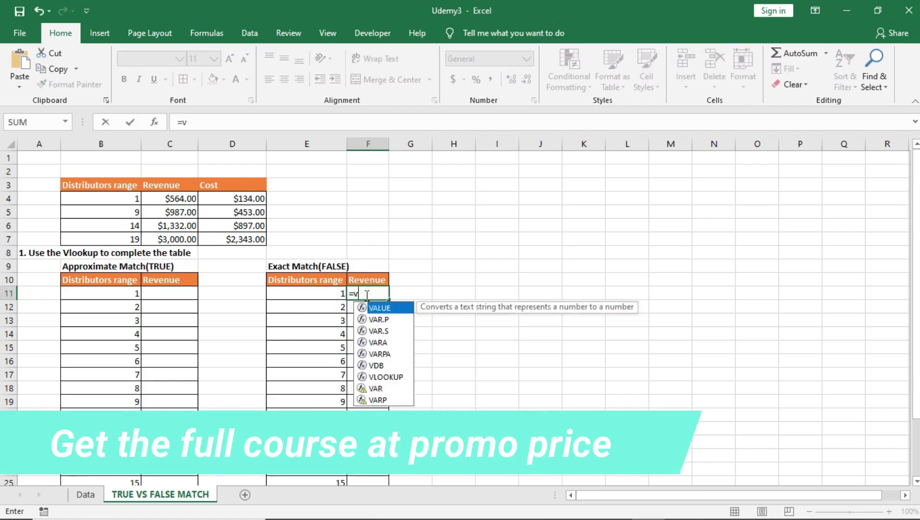
text(loo)
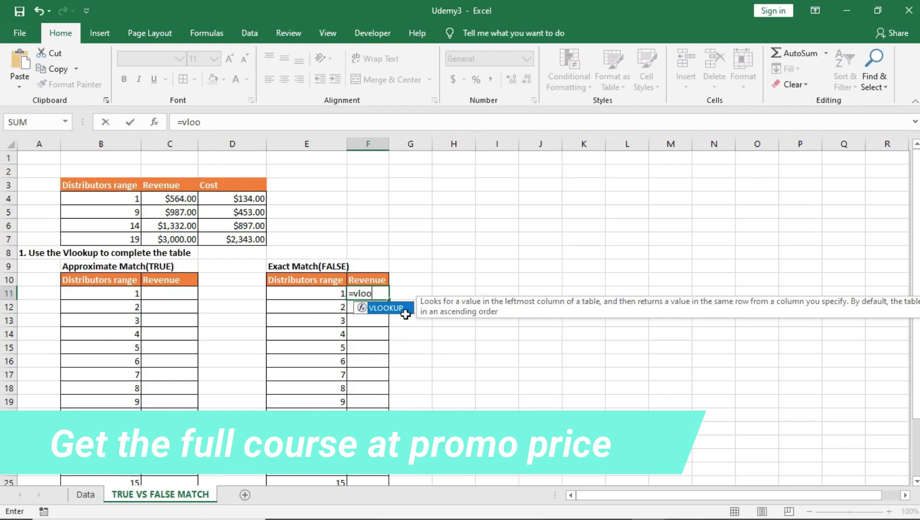
double_click(380, 309)
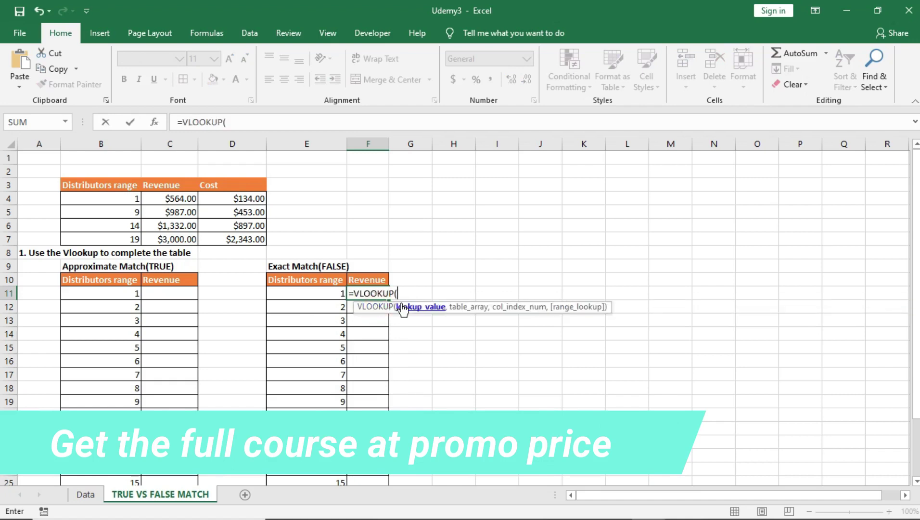
click(328, 291)
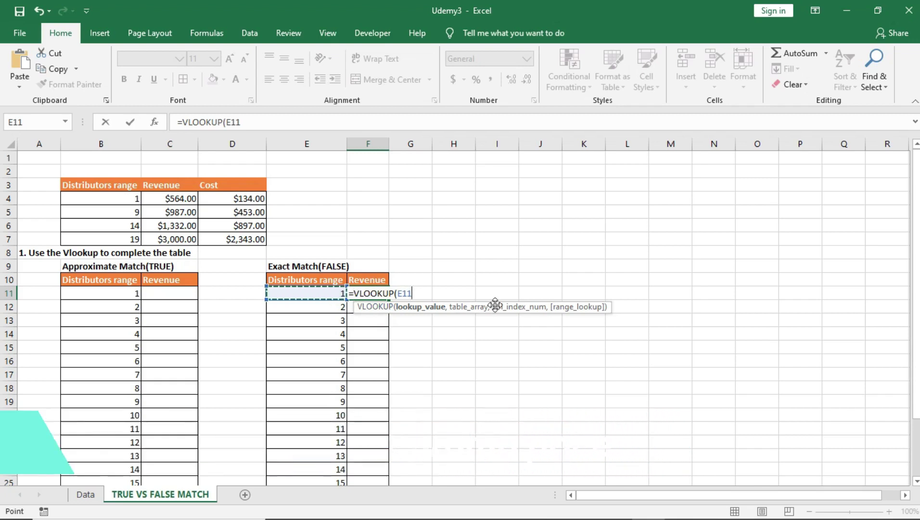
text(,)
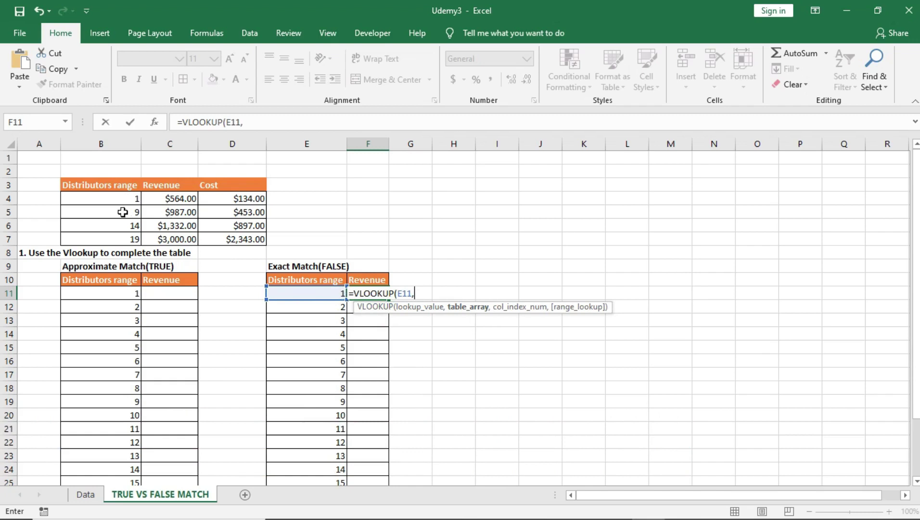
- Add the source data as the table array of the F11 formula with the absolute reference $B$4:$D$7
drag(120, 199, 255, 240)
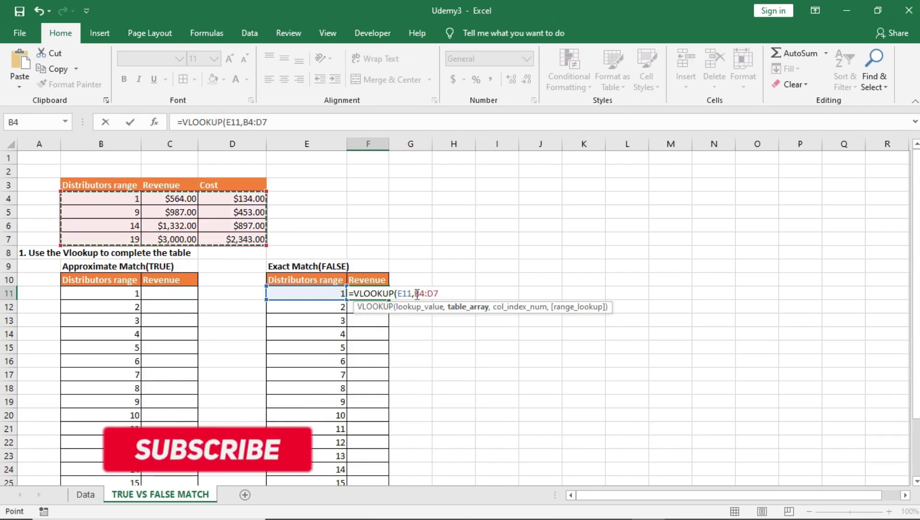
drag(414, 293, 438, 294)
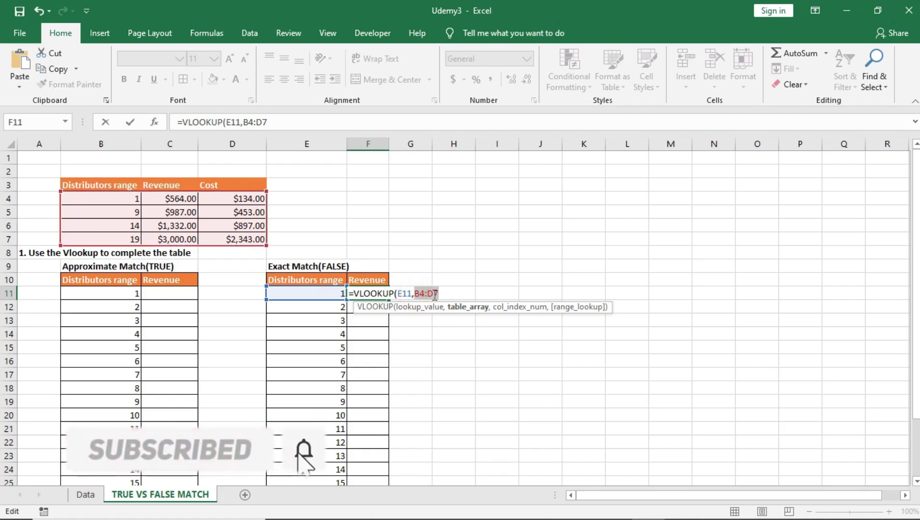
key(F4)
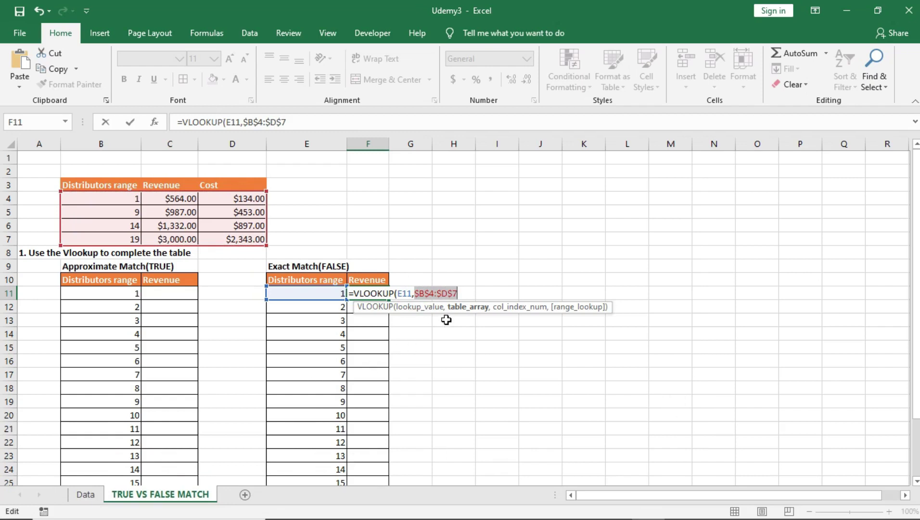
click(460, 295)
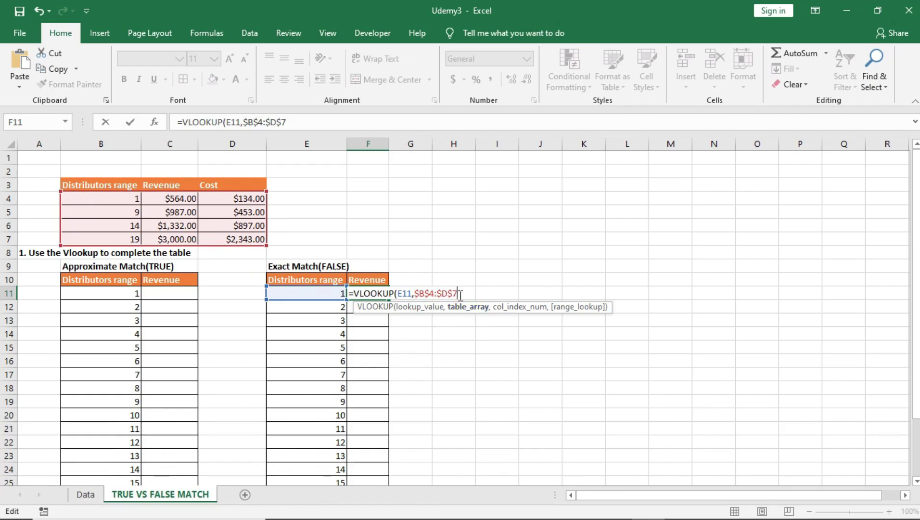
text(,)
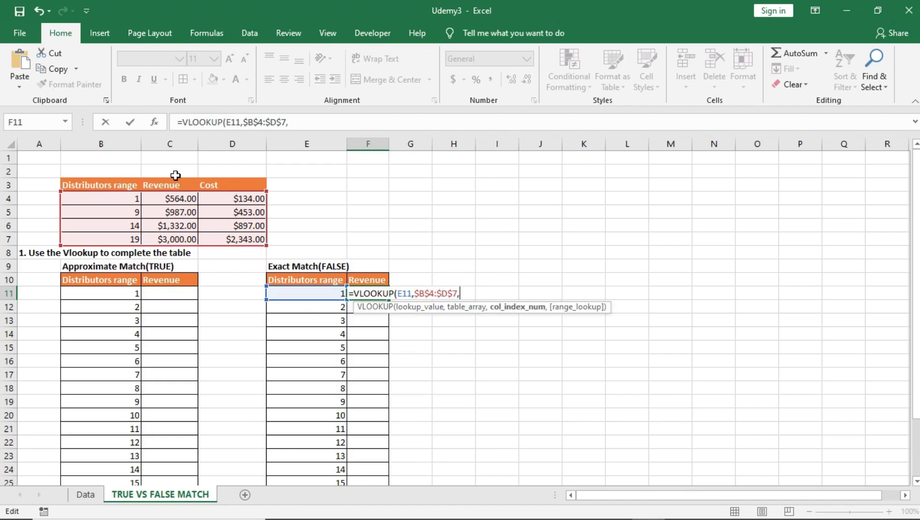
- Complete the F11 formula with column index 2 and FALSE for an exact match, and enter it
text(2)
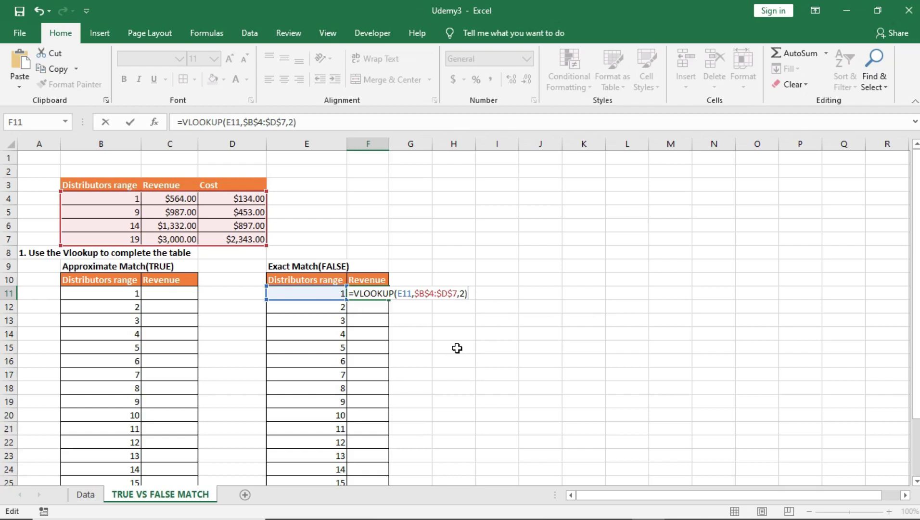
key(BackSpace)
text(,)
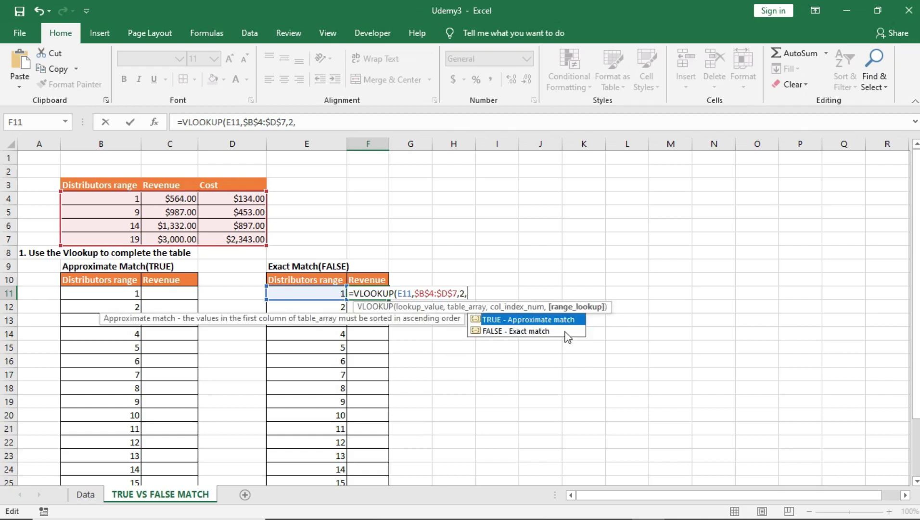
double_click(536, 331)
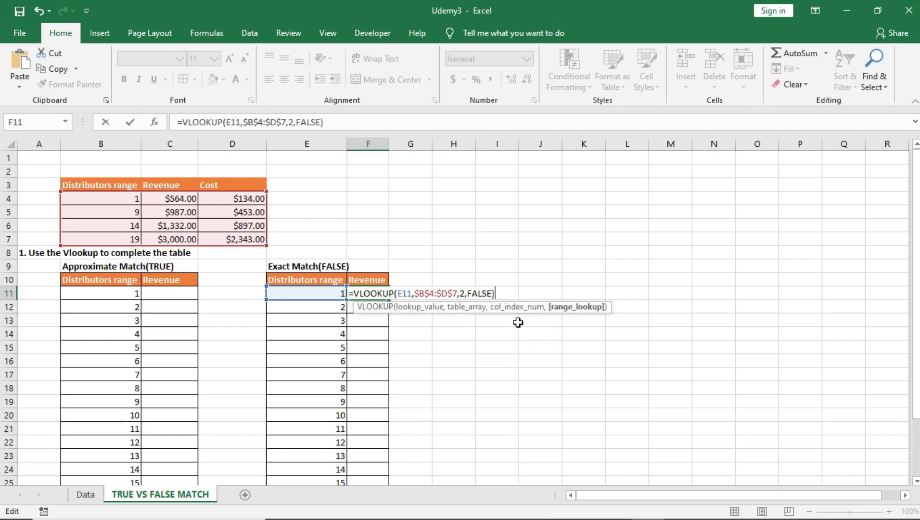
key(Return)
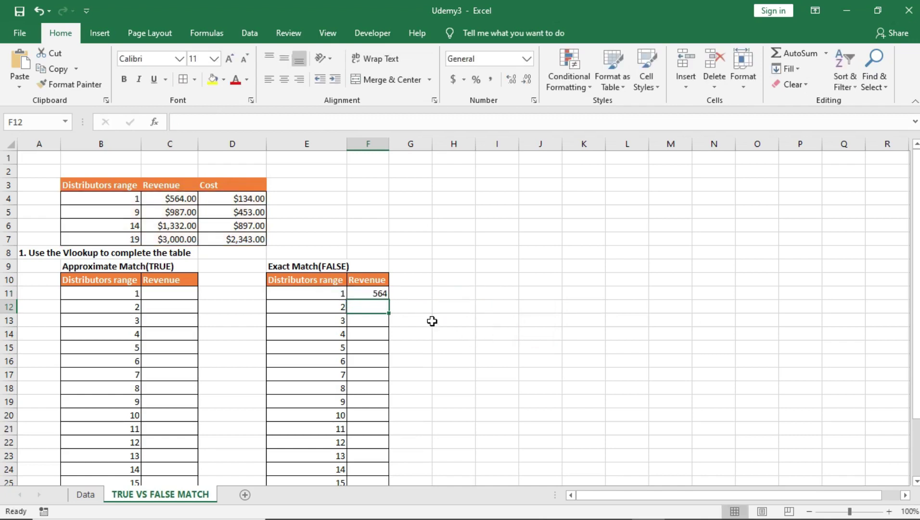
- Compare the distributor numbers and revenues in the source table with the F11 formula and the distributor numbers in the Exact Match table
click(383, 294)
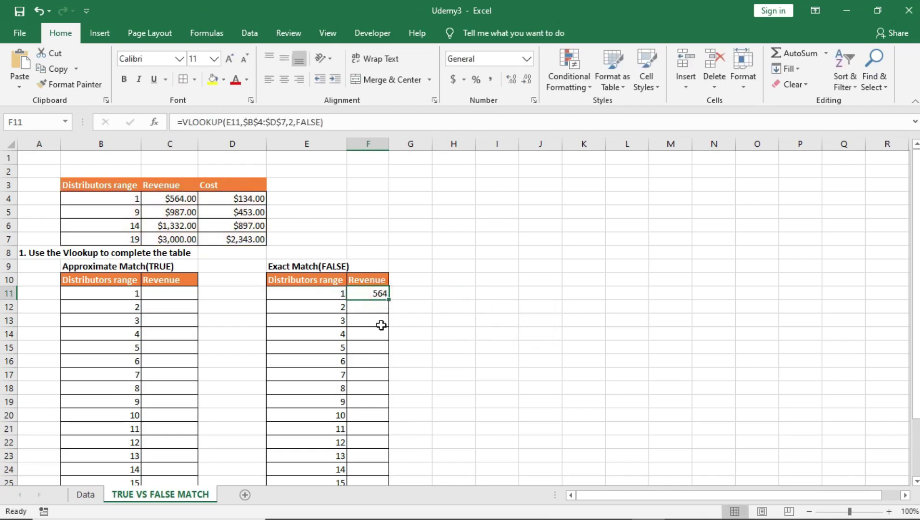
click(133, 201)
click(182, 212)
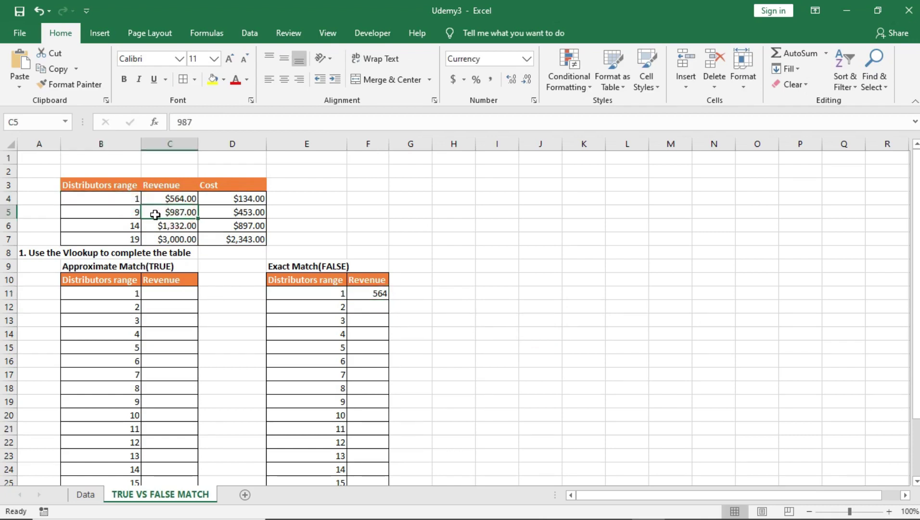
click(129, 213)
click(178, 226)
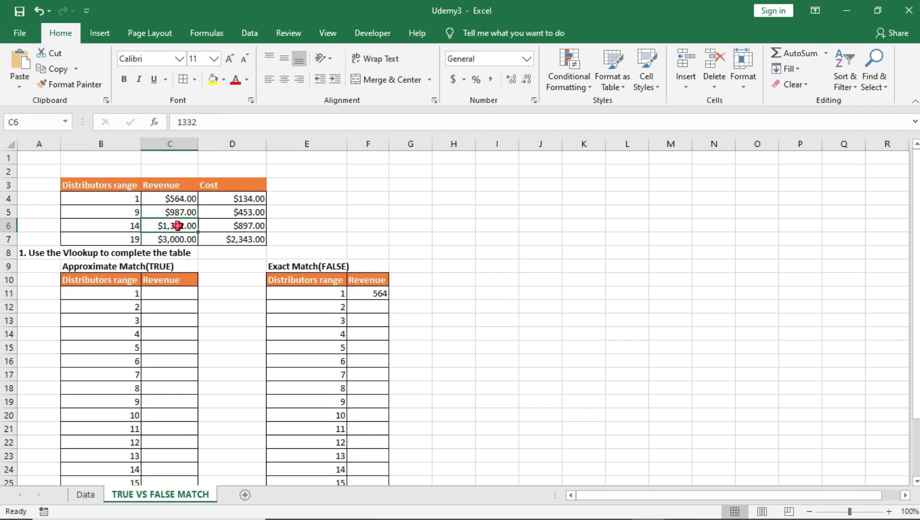
click(129, 224)
click(370, 292)
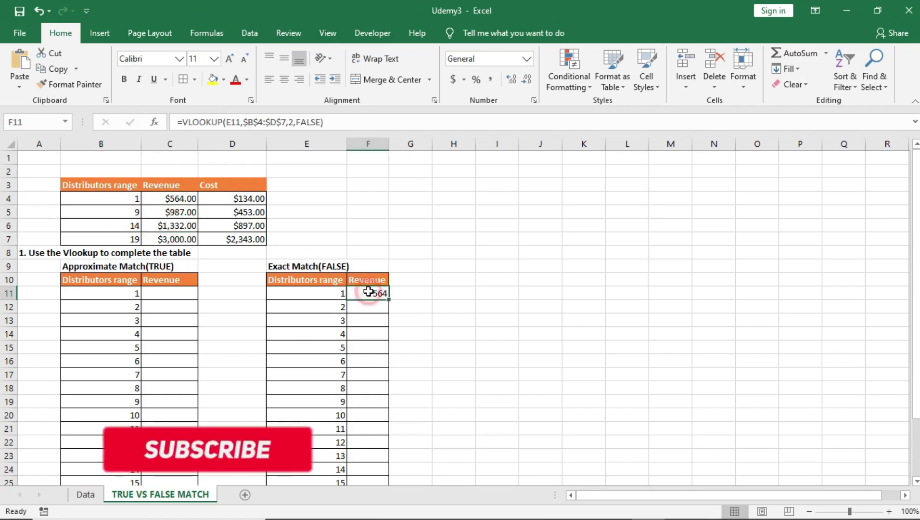
drag(339, 302, 340, 375)
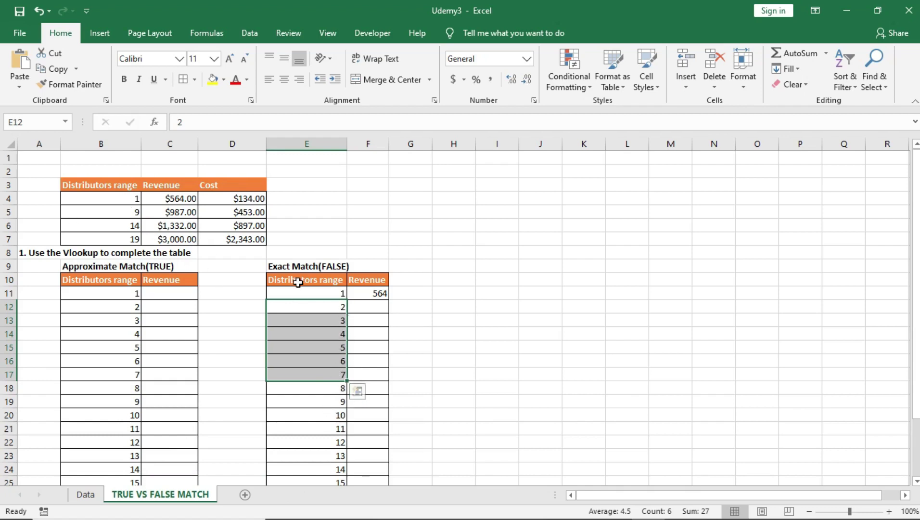
- Fill the exact-match VLOOKUP formula from F11 down through F29
click(368, 292)
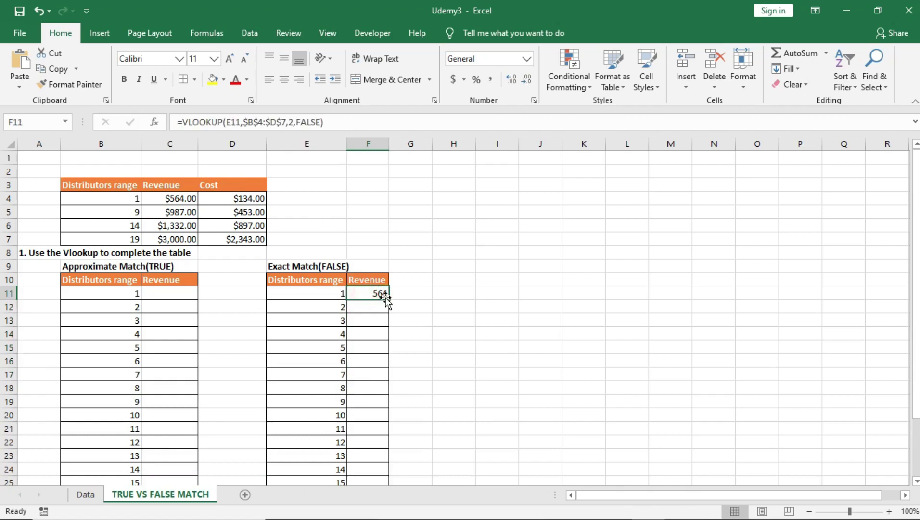
drag(388, 298, 397, 474)
- Examine the exact-match results in the filled Revenue column against the distributor numbers in the source table
click(380, 252)
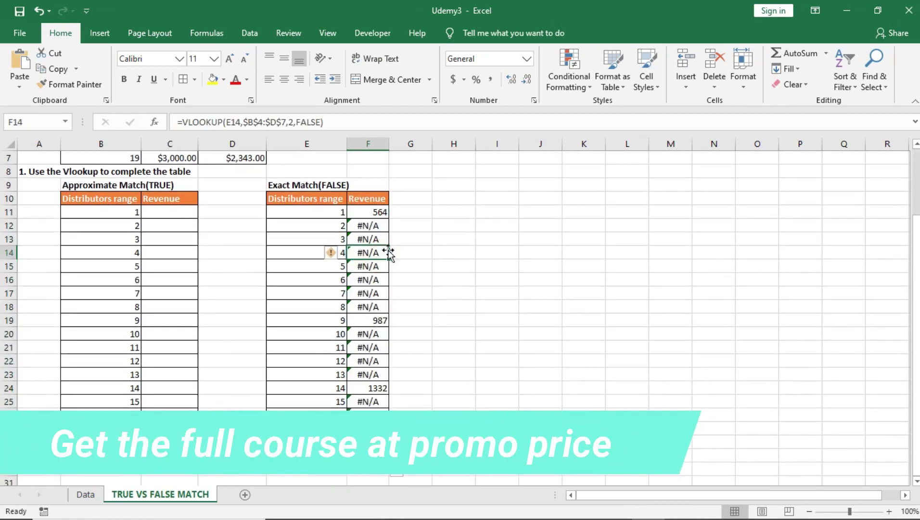
click(376, 226)
scroll(385, 240, up, 2)
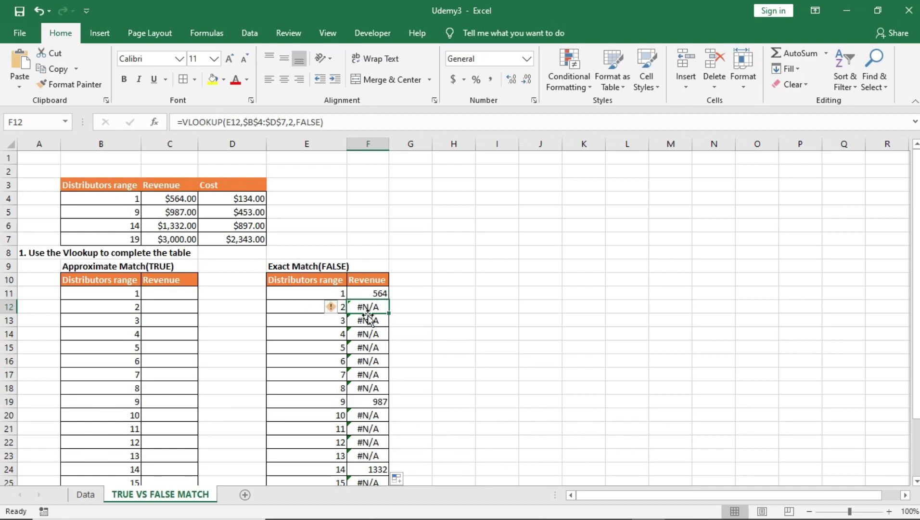
click(376, 292)
click(378, 401)
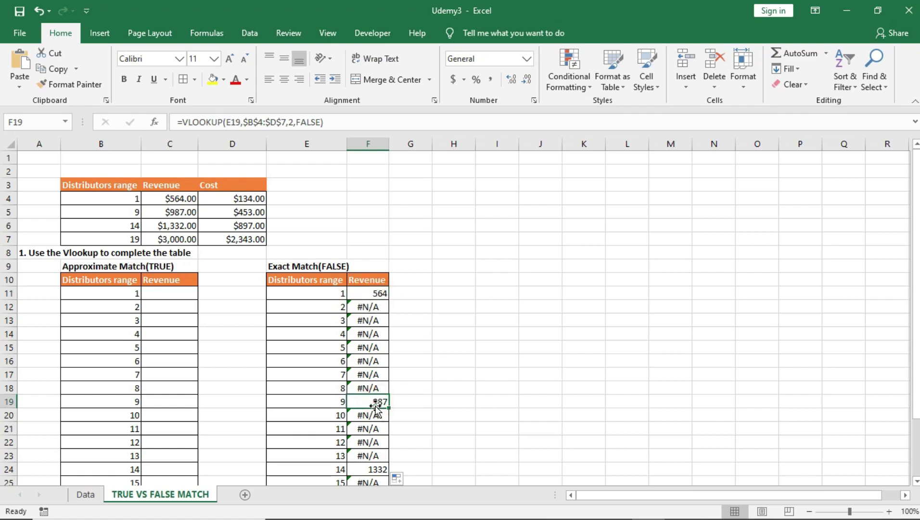
scroll(366, 414, down, 4)
scroll(359, 393, up, 2)
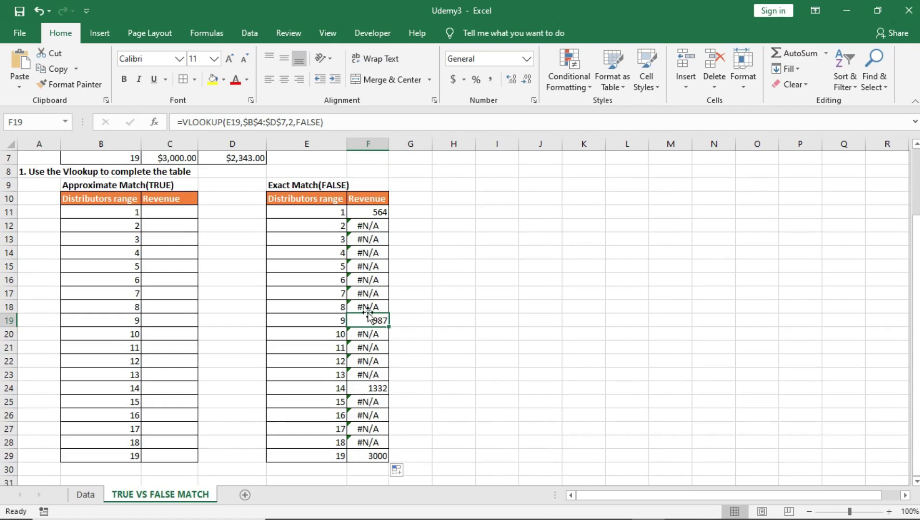
scroll(368, 313, up, 2)
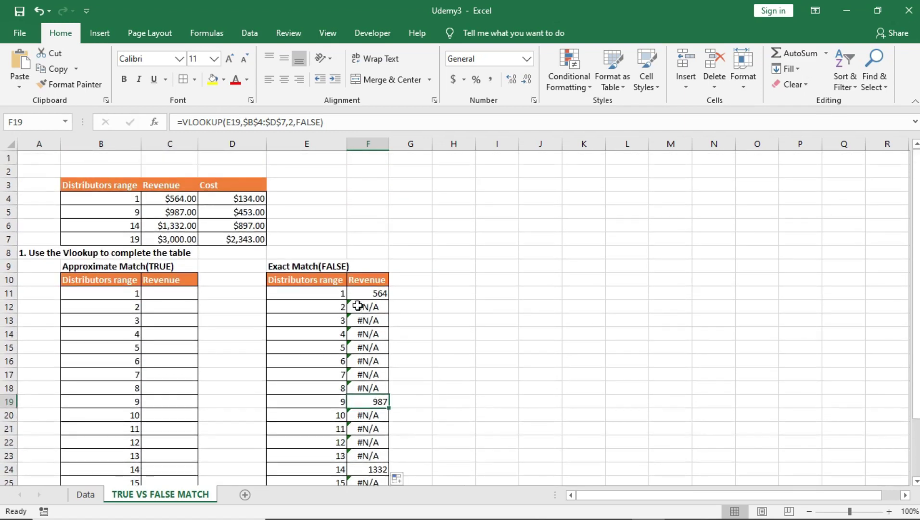
- Start a LOOKUP formula in C11 of the Approximate Match table with B11 as the lookup value
click(172, 295)
text(=)
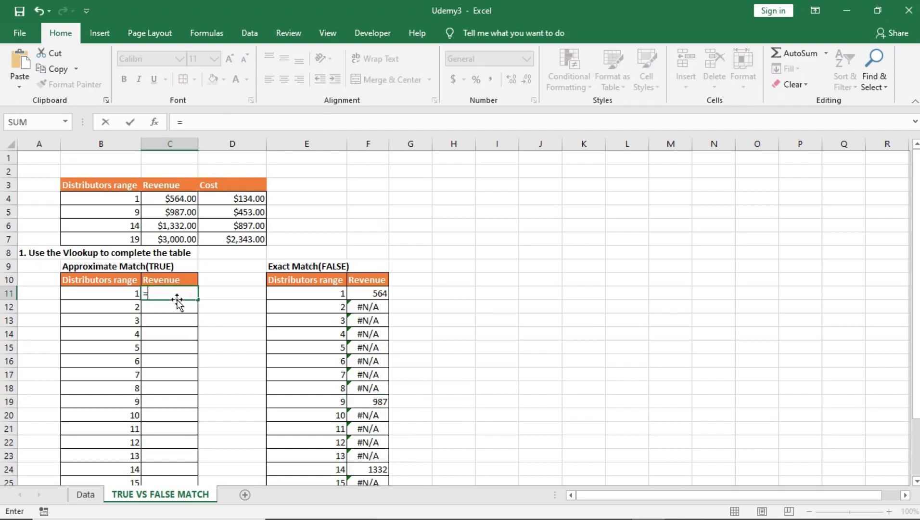
text(lookup()
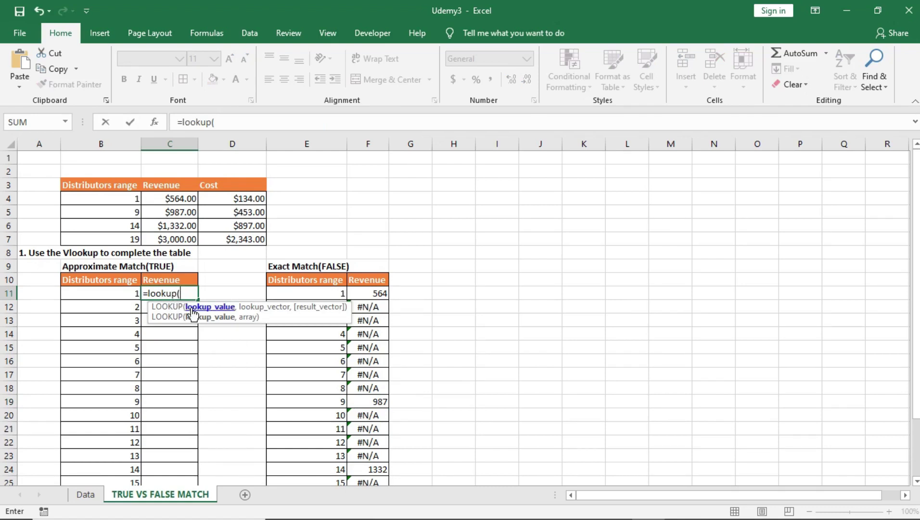
click(126, 294)
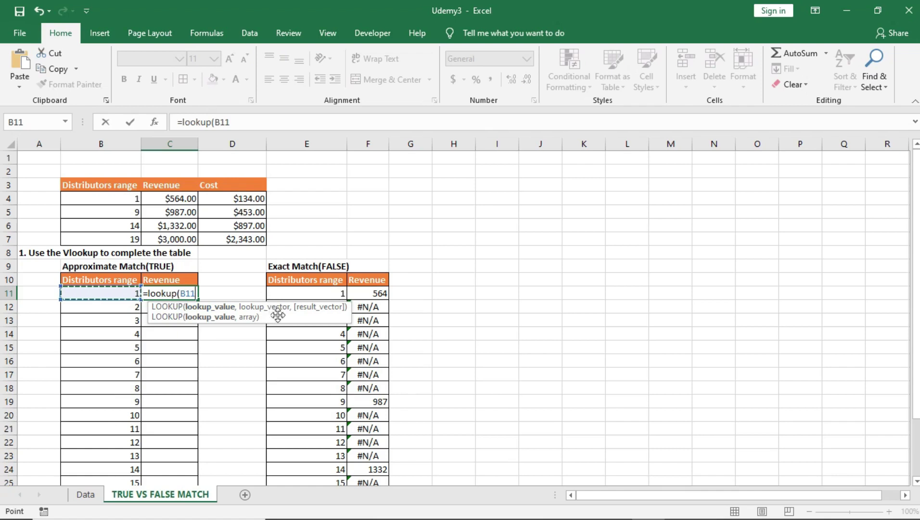
text(,)
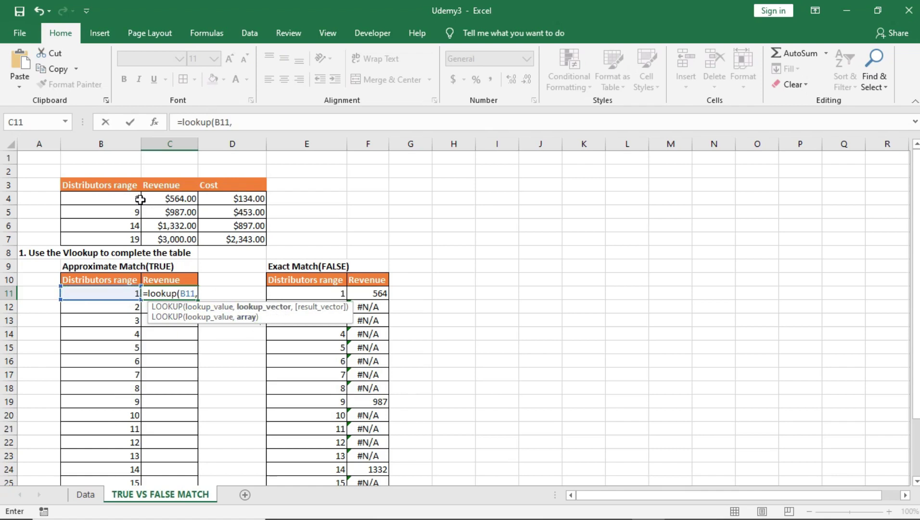
- Add the source data to the C11 formula as the absolute range $B$4:$D$7, followed by an argument separator
drag(130, 199, 242, 239)
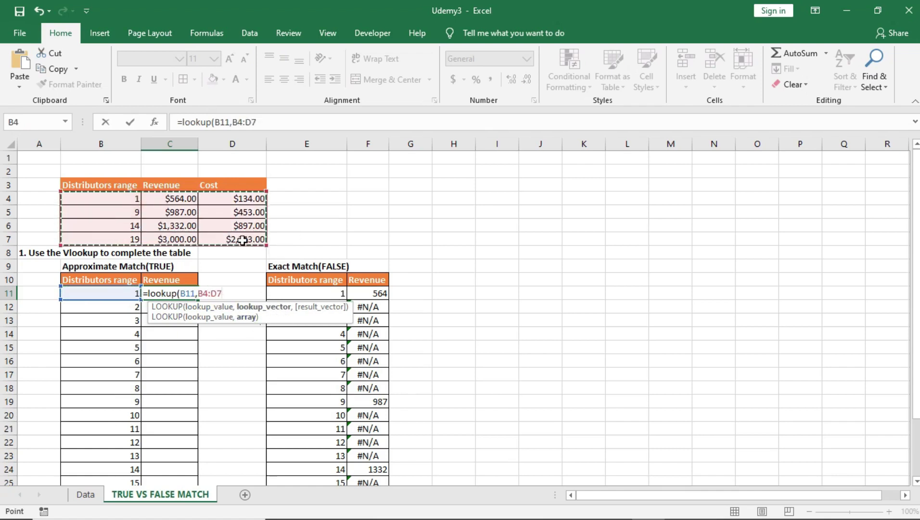
drag(199, 293, 227, 294)
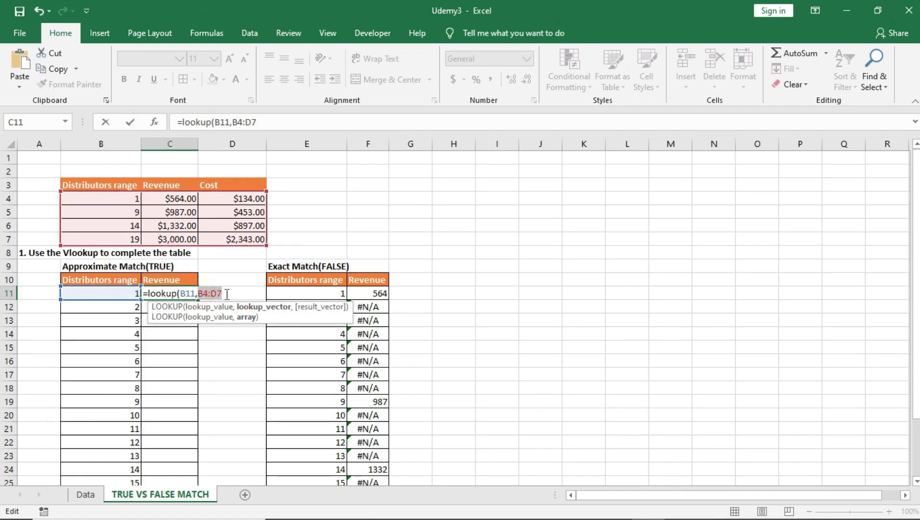
key(F4)
text(,)
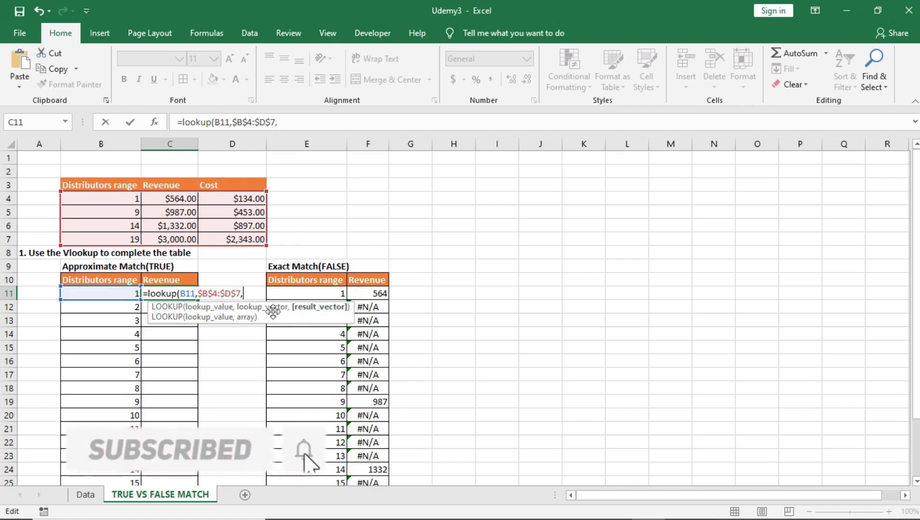
- Change the function in the C11 formula to VLOOKUP and return to the end of the formula for the column index
click(148, 293)
text(v)
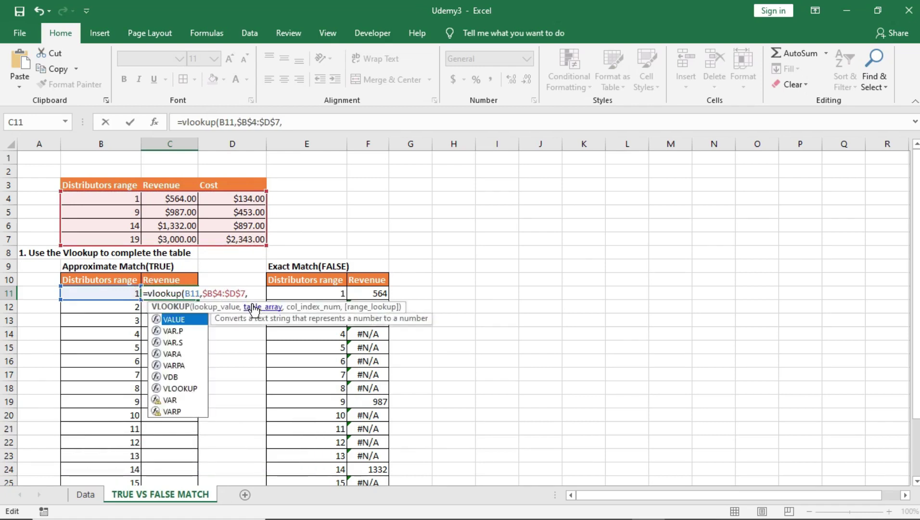
click(246, 292)
click(248, 293)
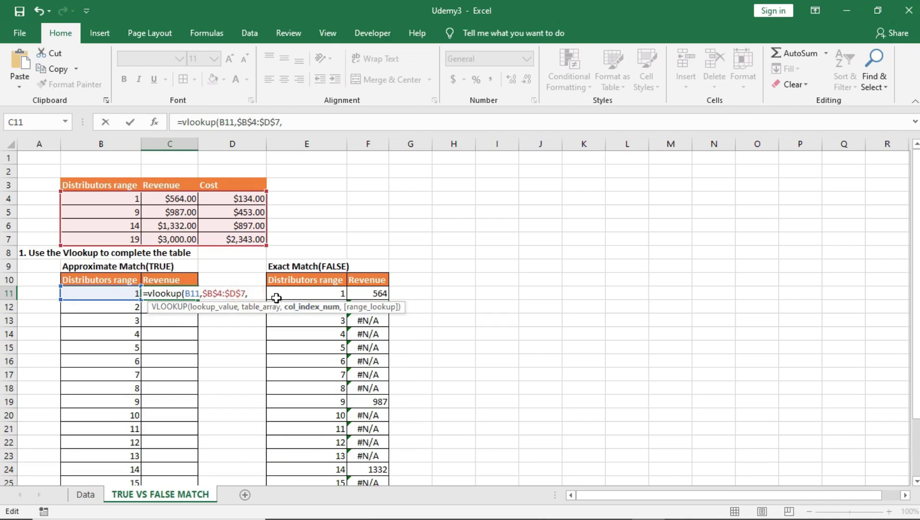
- Complete the C11 VLOOKUP formula with column index 2 and TRUE for approximate match
text(2,)
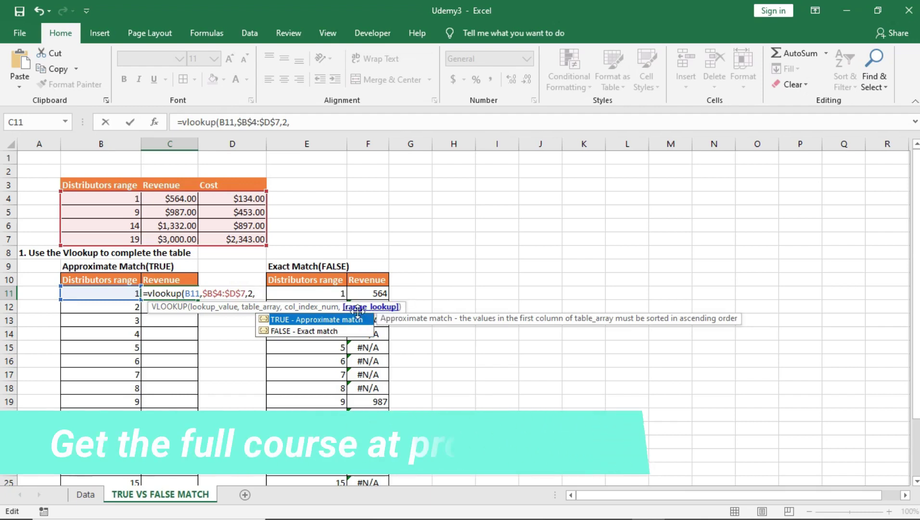
double_click(306, 320)
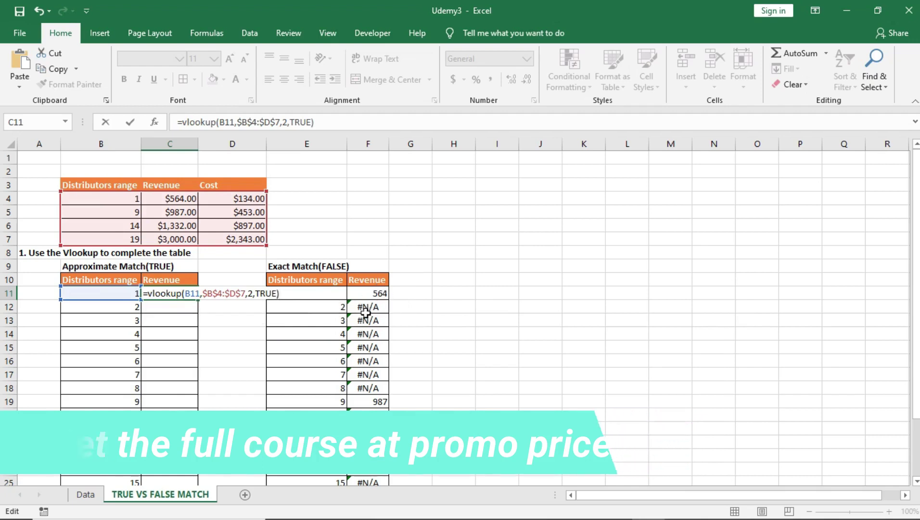
key(Return)
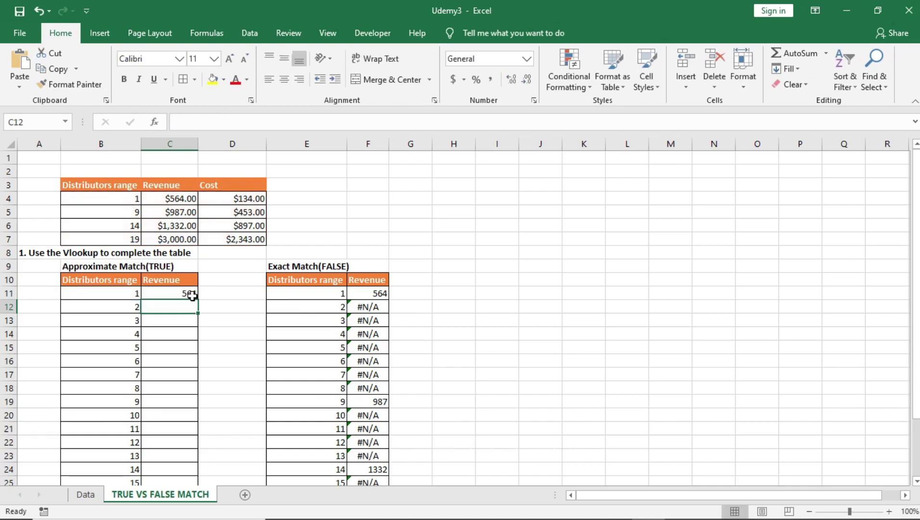
- Examine the C11 result against each distributor number and its revenue in the source table, rows 4 to 7
click(190, 292)
click(125, 308)
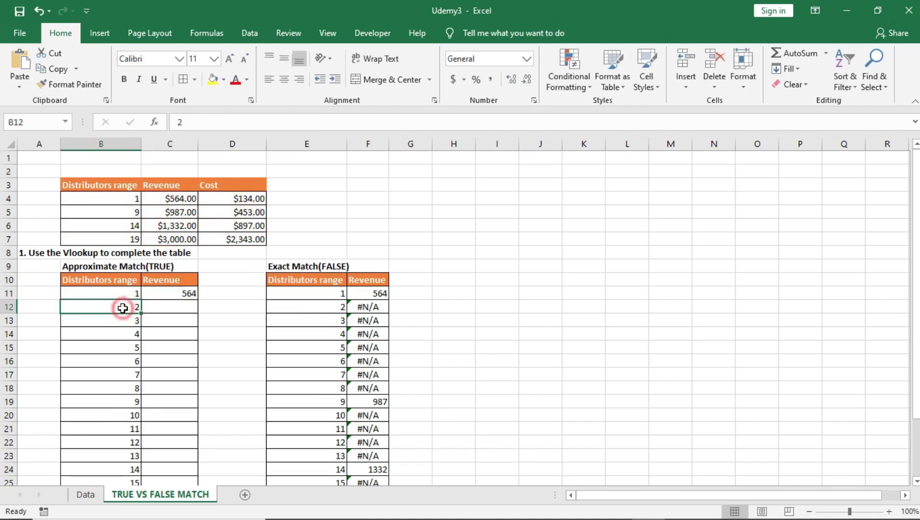
click(184, 294)
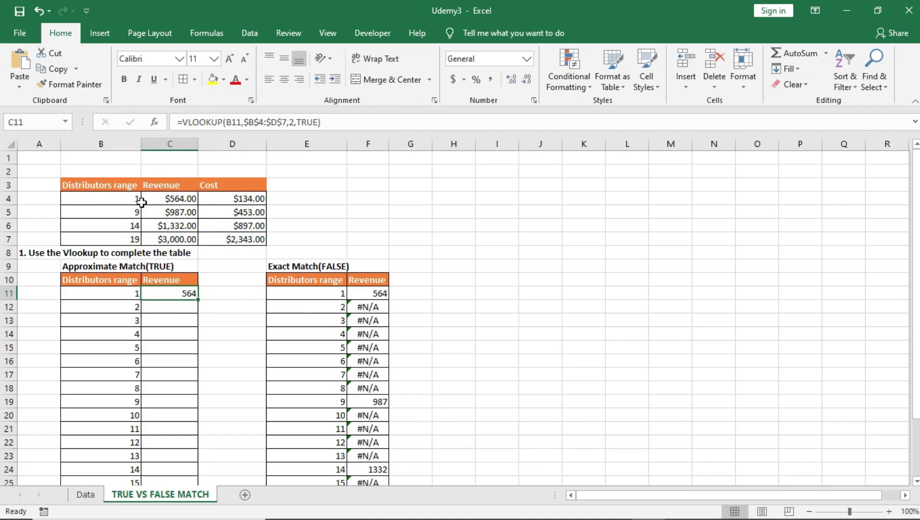
click(184, 196)
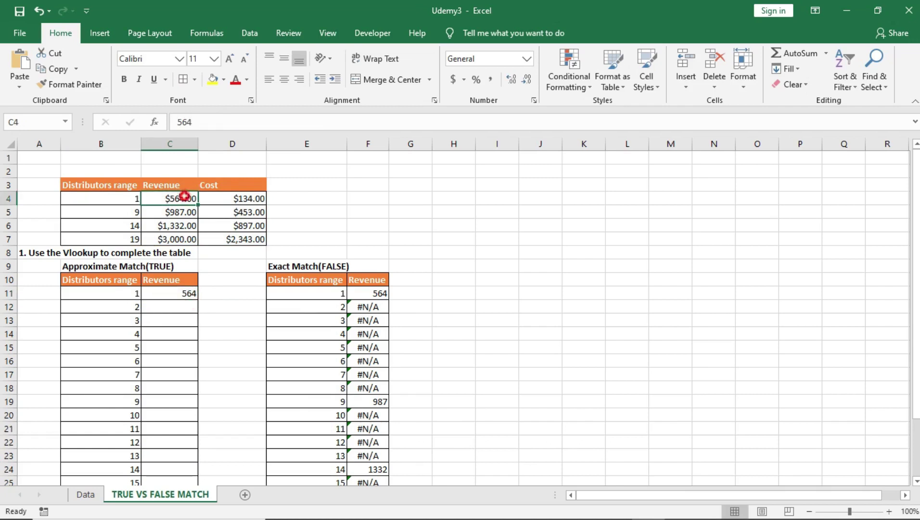
click(138, 212)
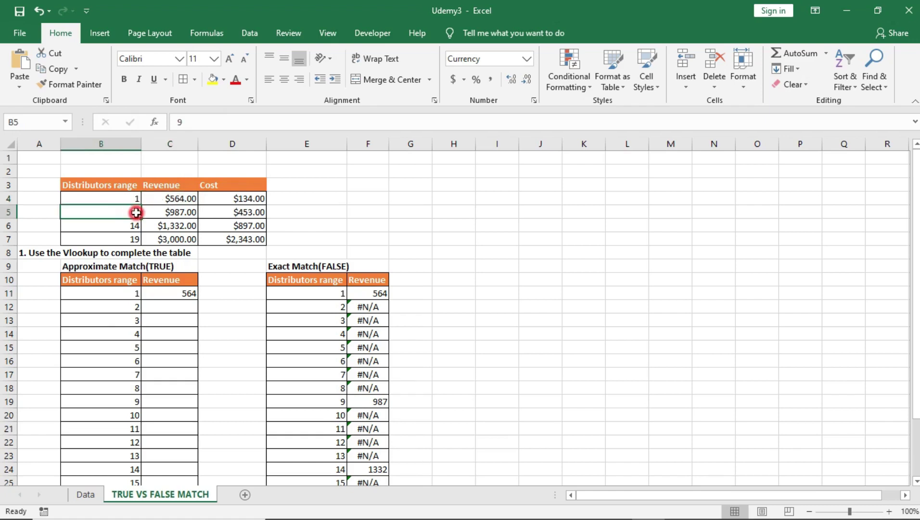
click(190, 211)
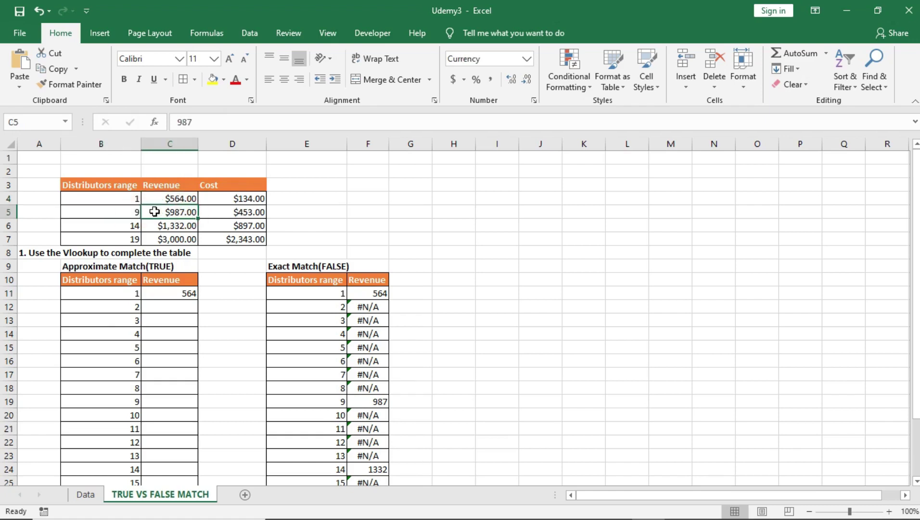
click(132, 225)
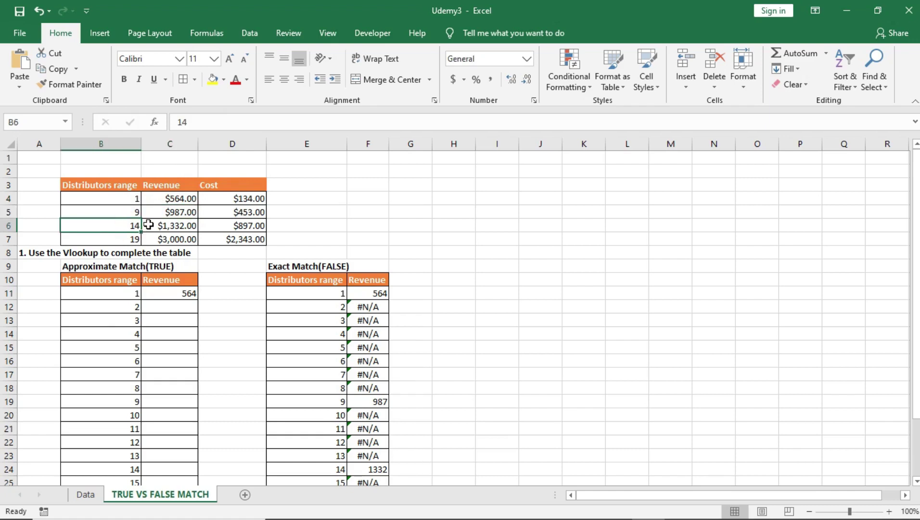
click(182, 225)
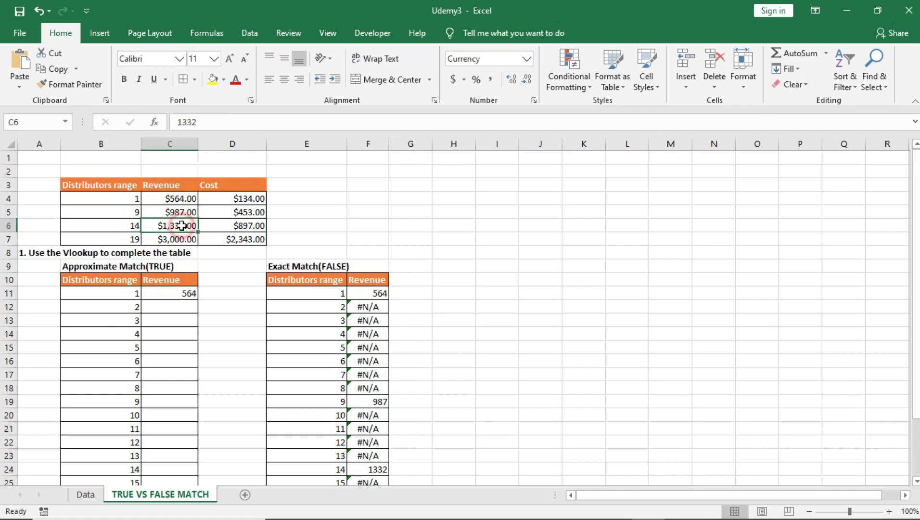
click(128, 238)
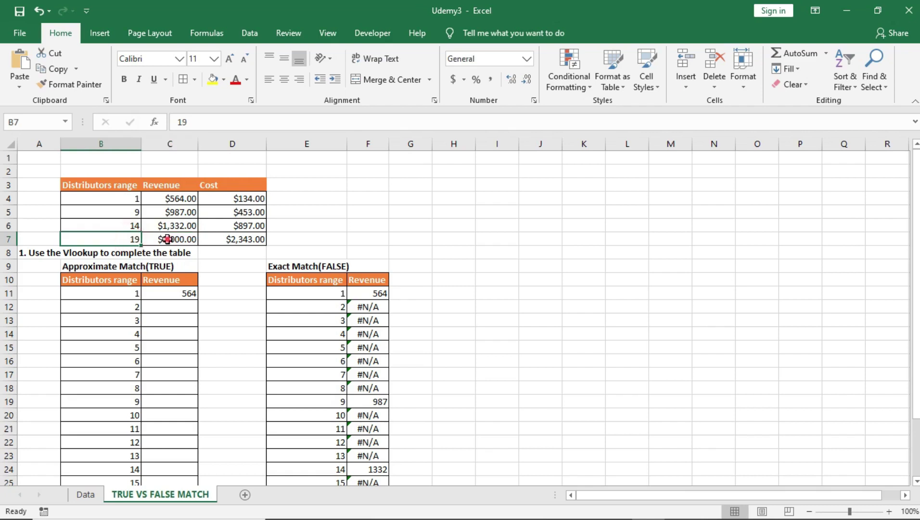
click(167, 239)
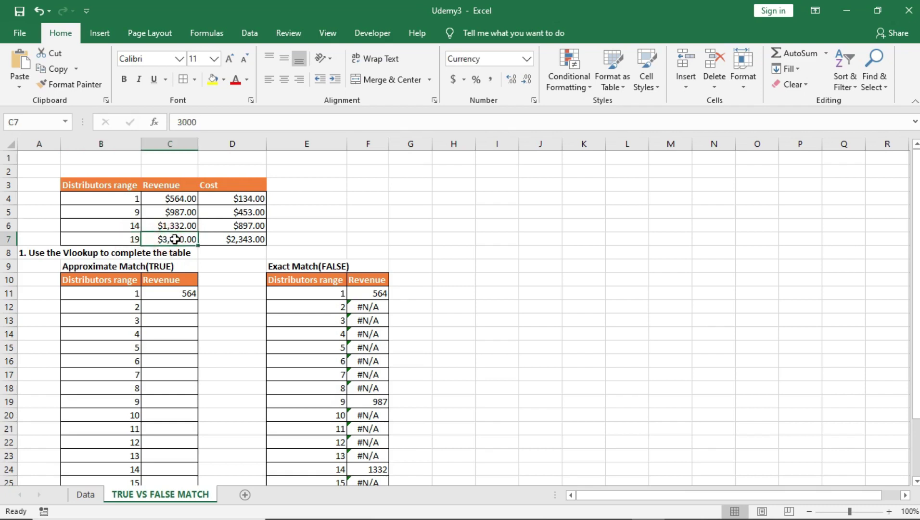
- Fill the C11 approximate-match formula down the Revenue column through C29
click(172, 289)
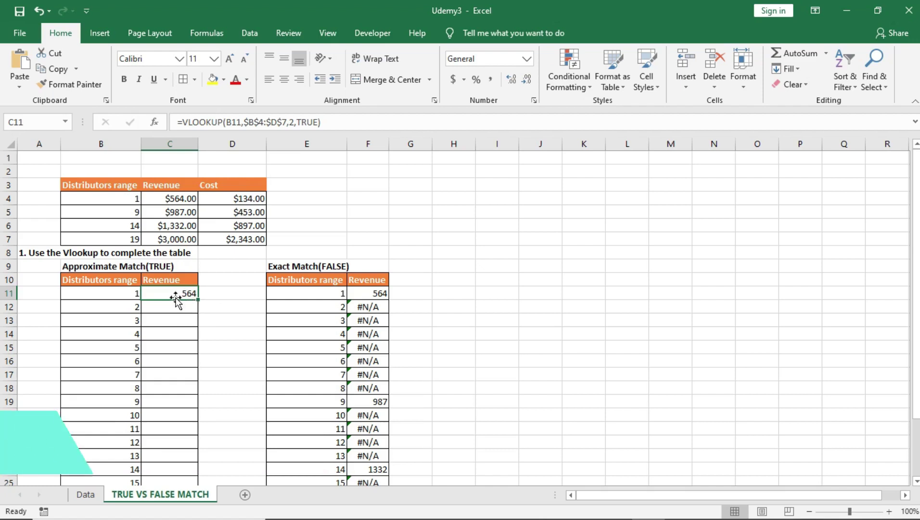
drag(198, 299, 205, 481)
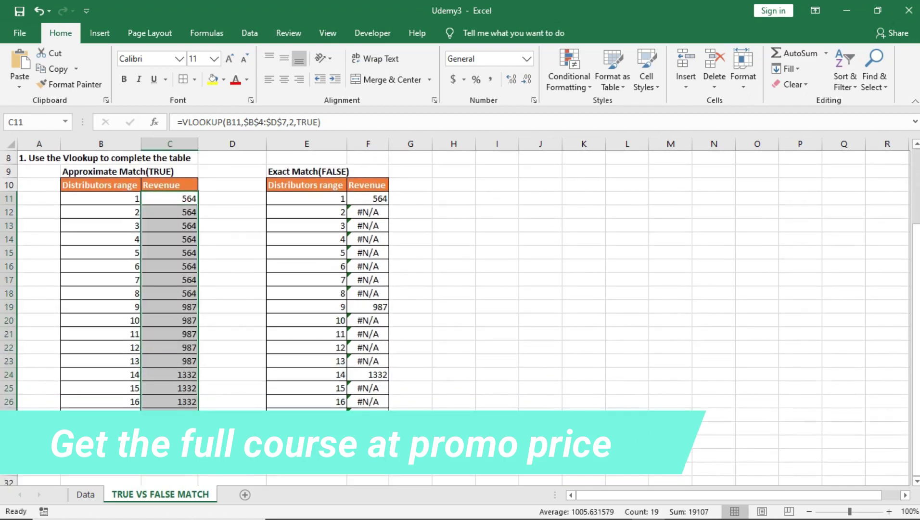
click(186, 373)
click(180, 429)
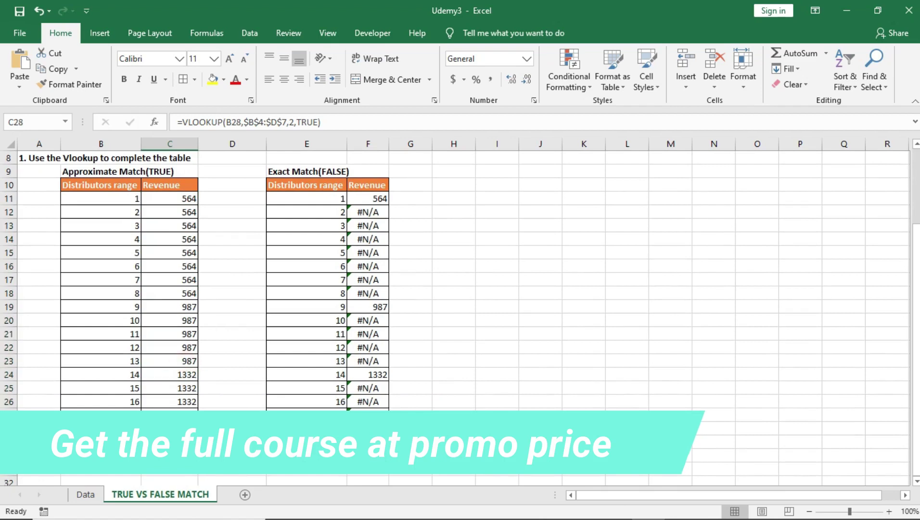
- Examine each block of repeated revenues in C11:C29 against the distributor thresholds in the source table
scroll(170, 350, up, 3)
drag(181, 292, 185, 388)
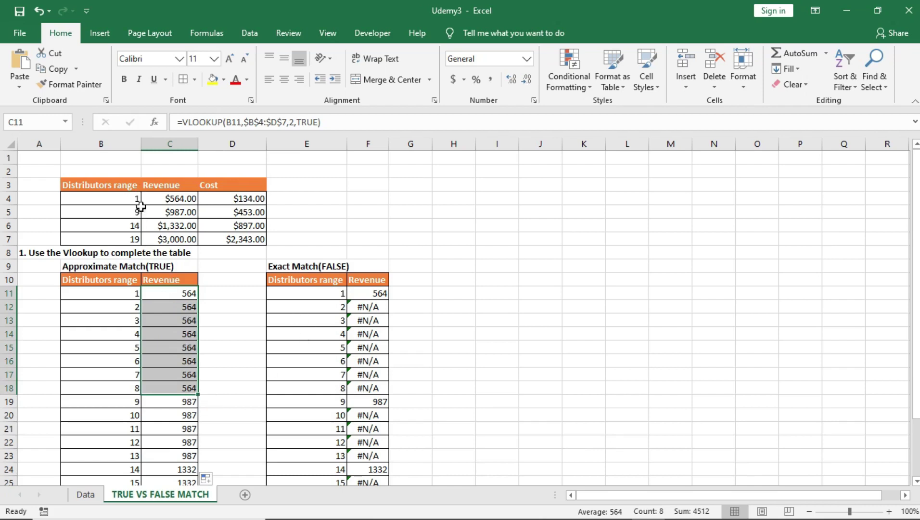
click(188, 403)
drag(188, 416, 183, 456)
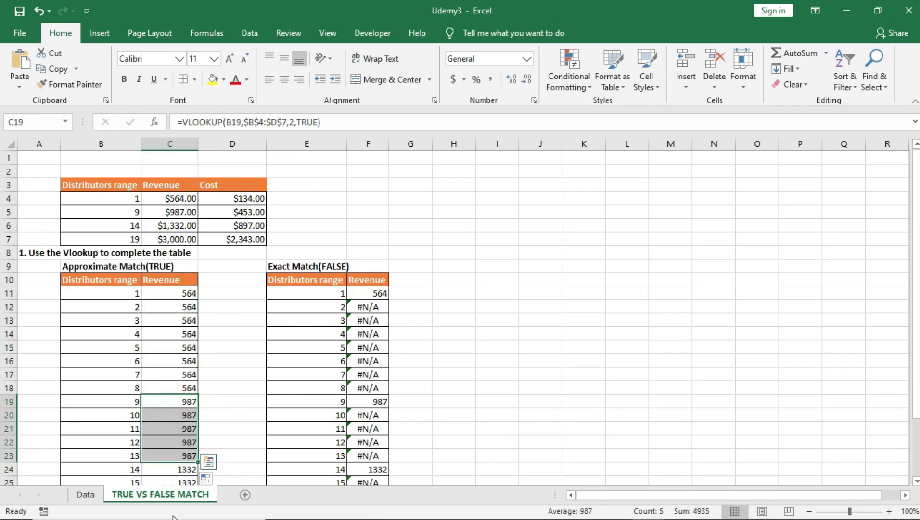
scroll(207, 414, down, 2)
drag(183, 388, 186, 437)
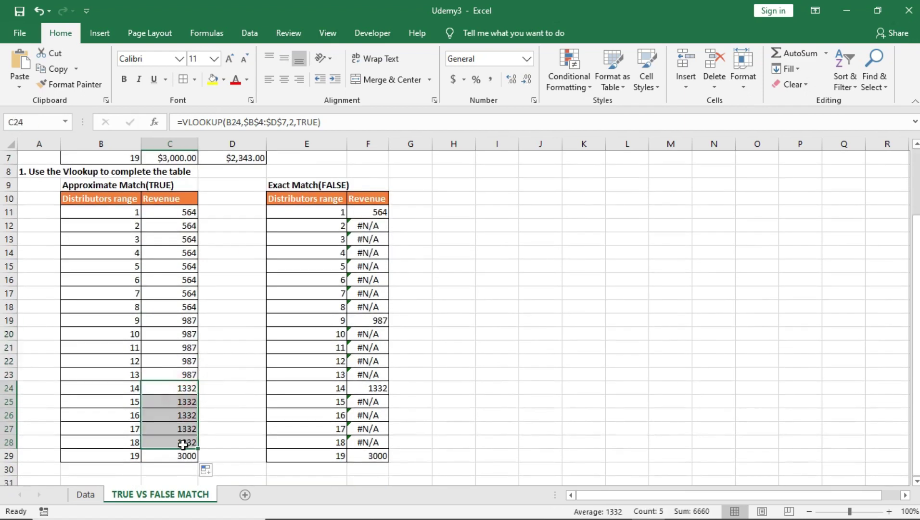
scroll(192, 376, up, 2)
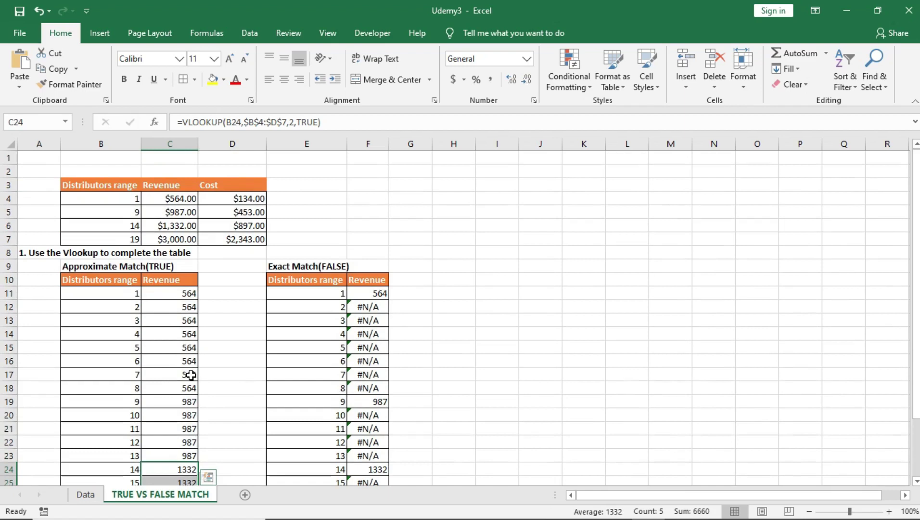
scroll(191, 375, down, 2)
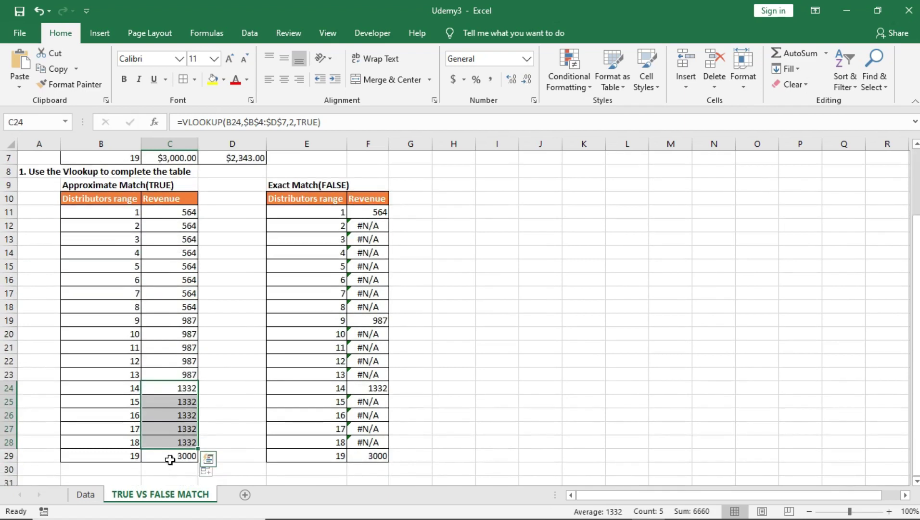
click(170, 460)
scroll(171, 360, up, 2)
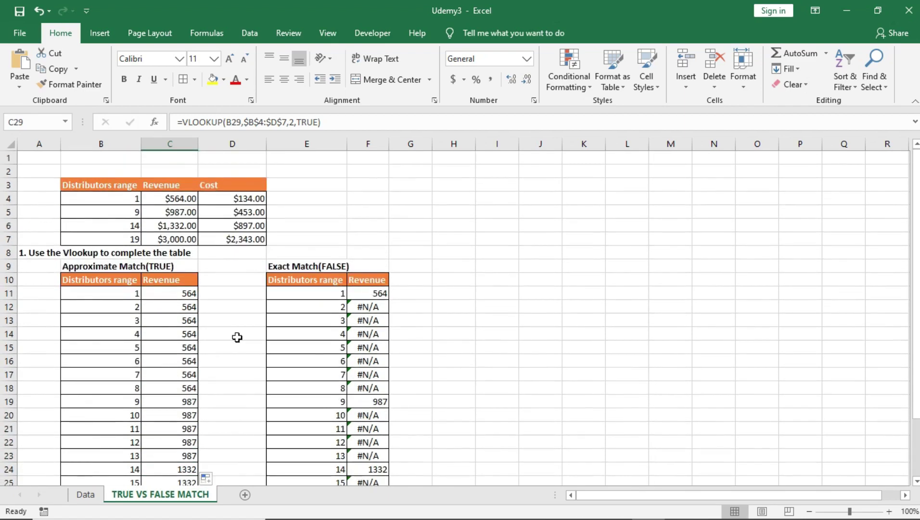
scroll(239, 339, down, 4)
scroll(318, 247, up, 2)
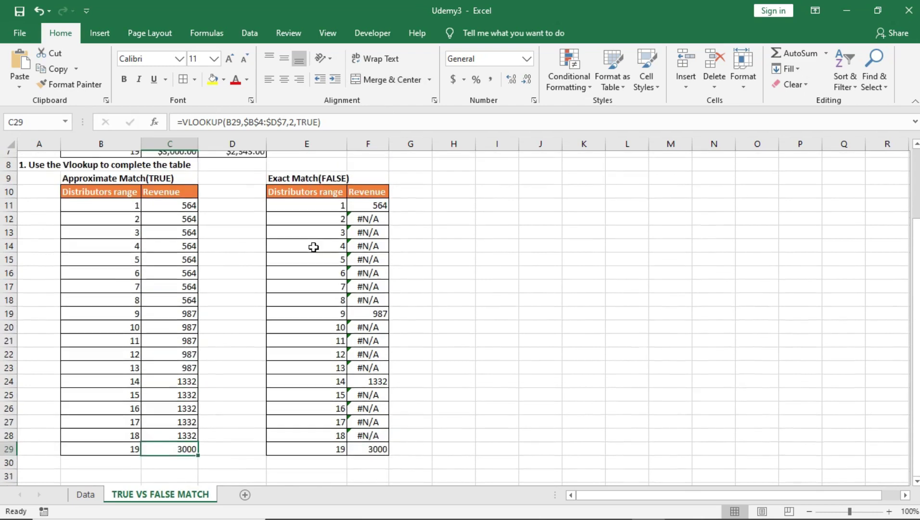
- Compare the Approximate Match revenues with the Exact Match revenues for the same distributor numbers
click(147, 224)
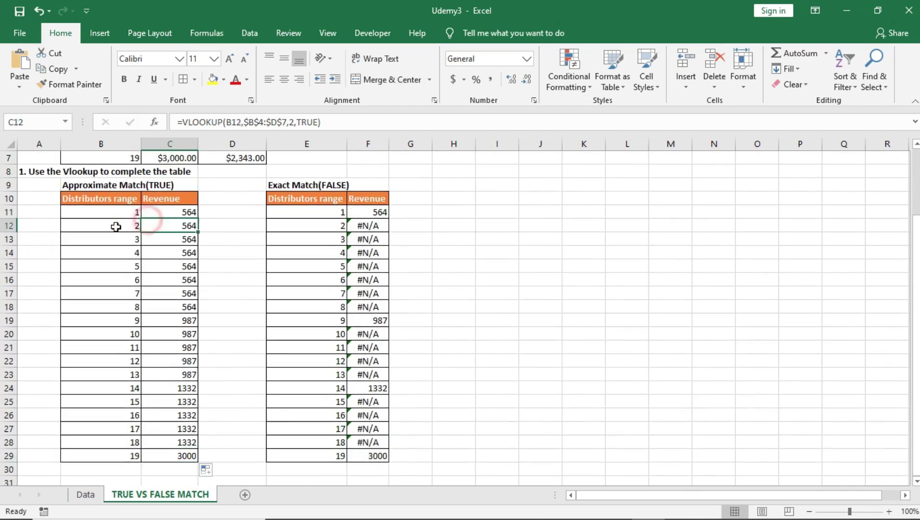
click(98, 225)
click(353, 236)
click(139, 267)
click(366, 315)
click(179, 359)
click(292, 402)
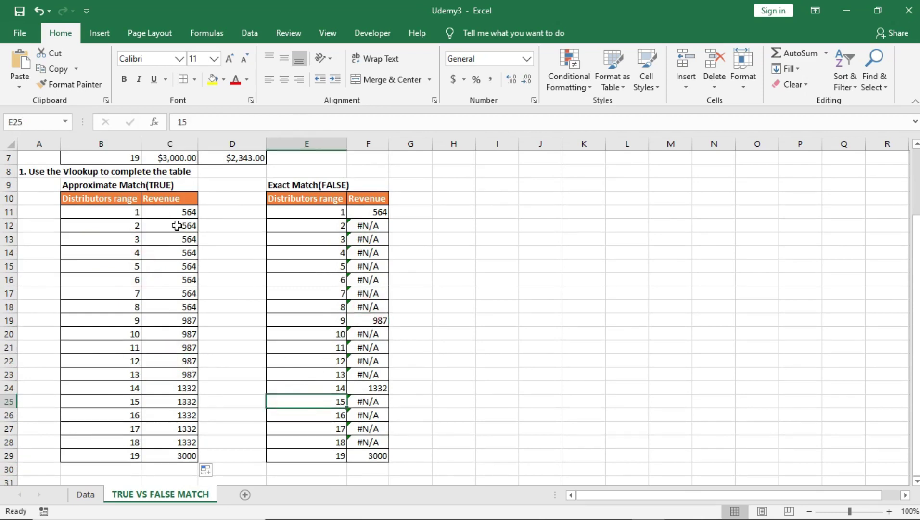
drag(179, 208, 189, 308)
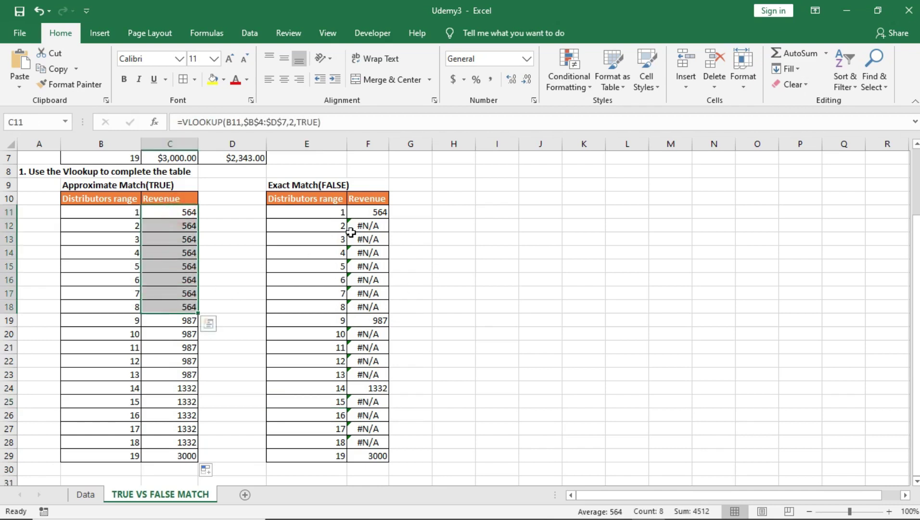
click(167, 211)
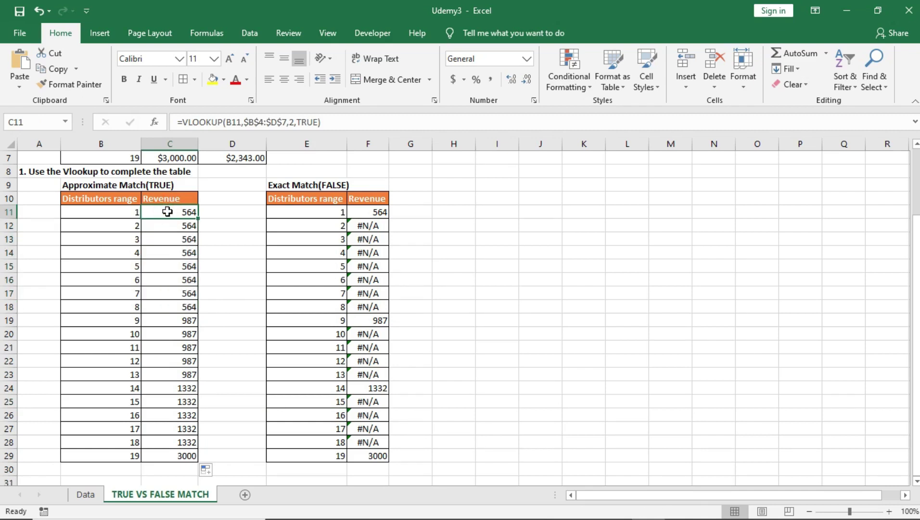
drag(167, 211, 162, 308)
click(146, 374)
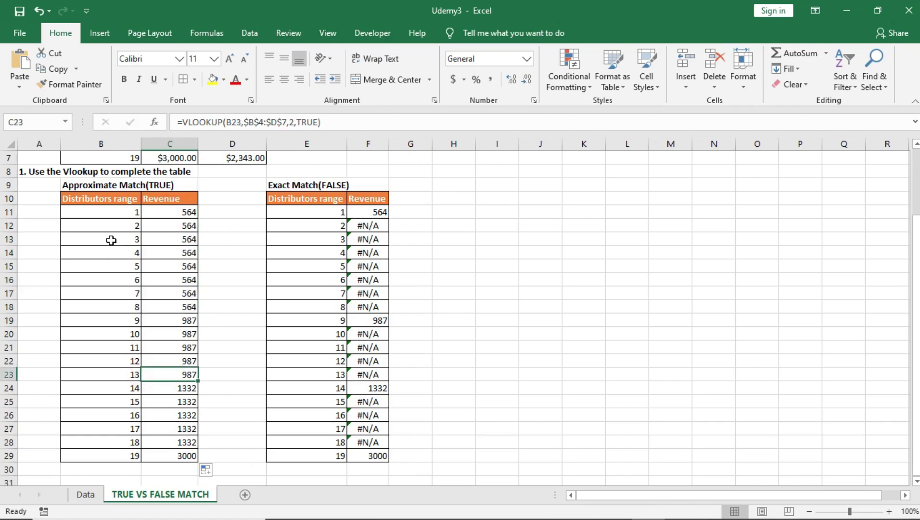
click(367, 227)
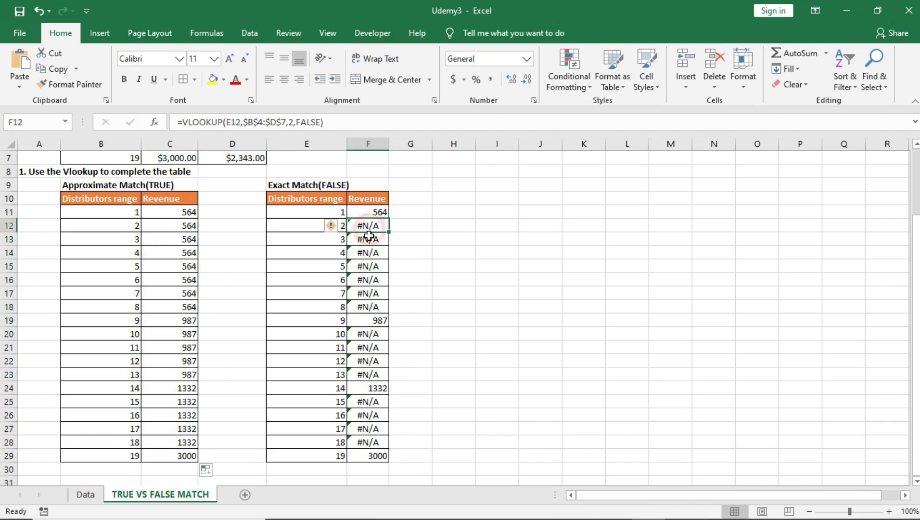